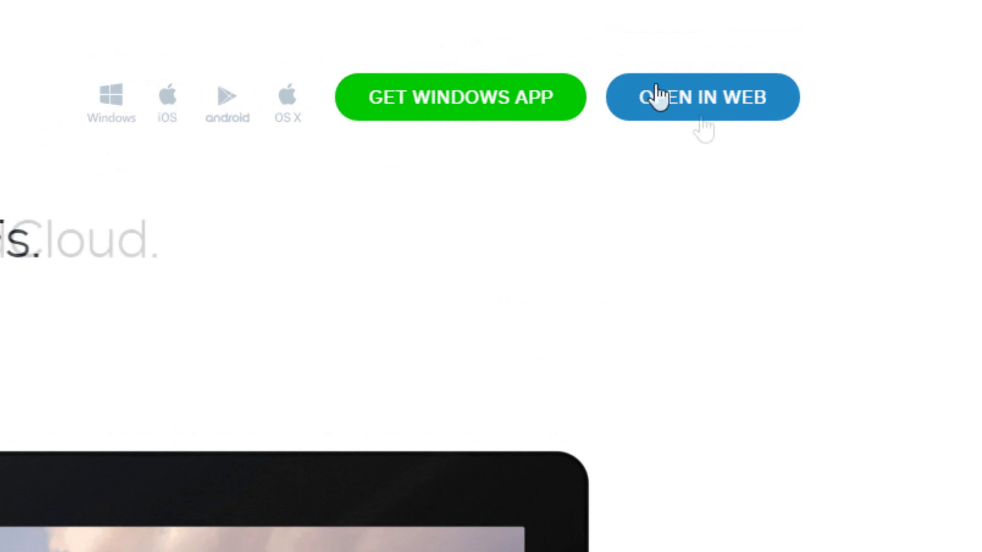
Step: Launch the web version of Wire from the download page
left_click(704, 124)
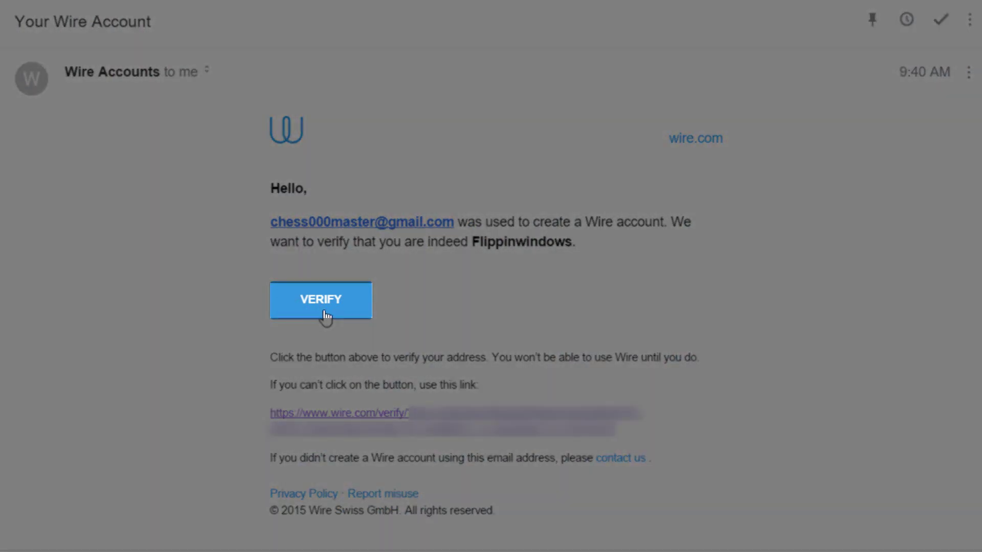
Step: Confirm the Wire account's email address from the Wire Accounts message in Gmail
left_click(326, 311)
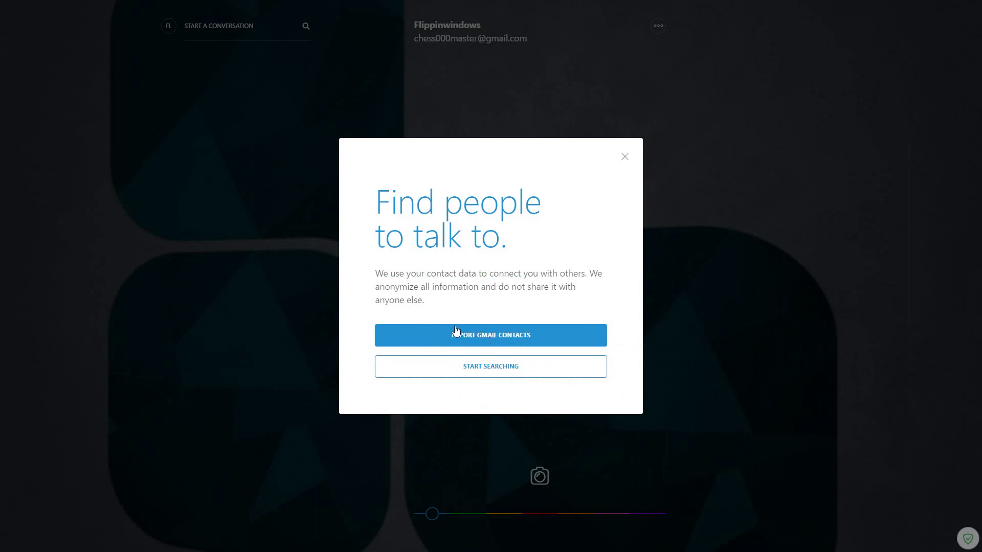
Step: Dismiss the find-people prompt, slide the accent colour to orange, and show the account options
left_click(626, 163)
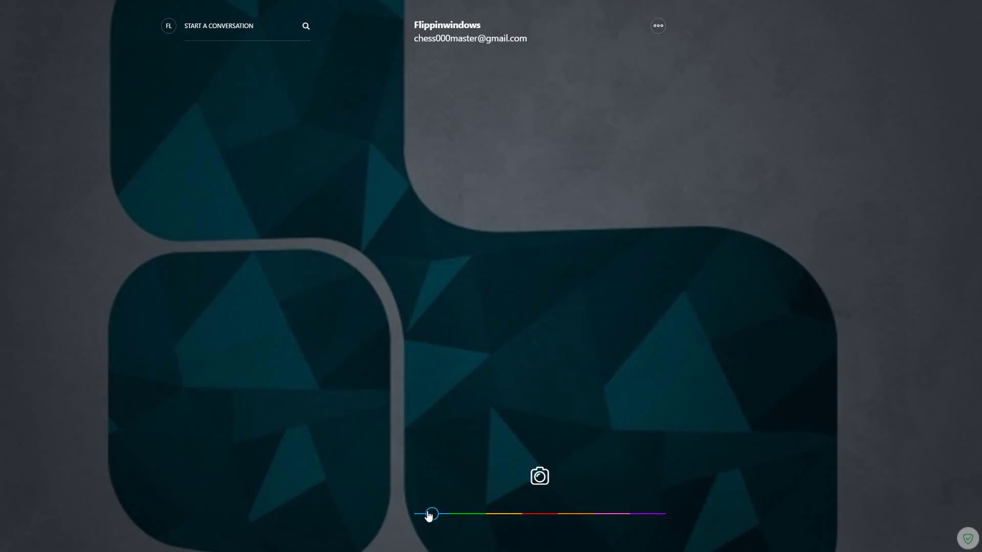
mouse_move(430, 515)
left_mouse_down()
mouse_move(649, 514)
mouse_move(576, 514)
left_mouse_up()
left_click(659, 26)
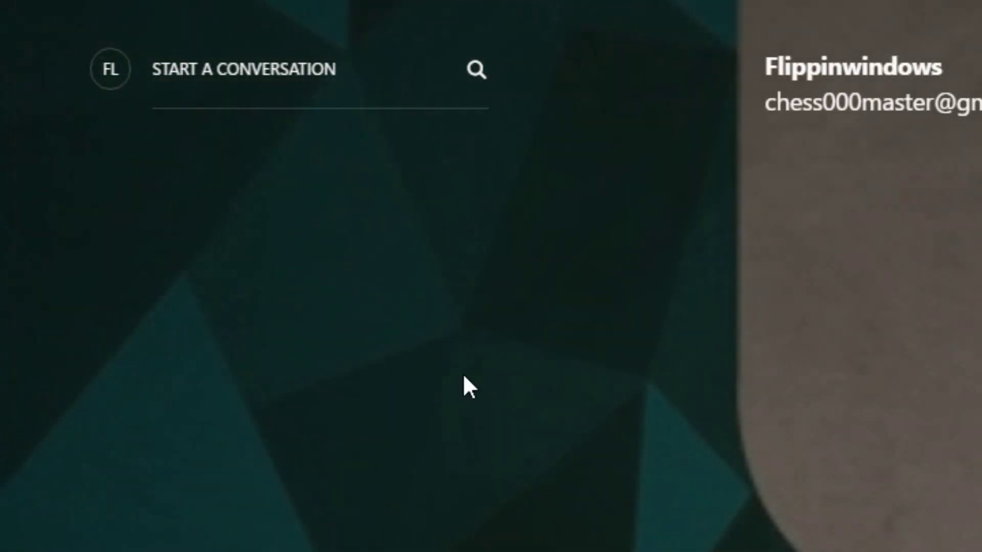
Step: Start a conversation search from the Wire web app's main screen
left_click(201, 73)
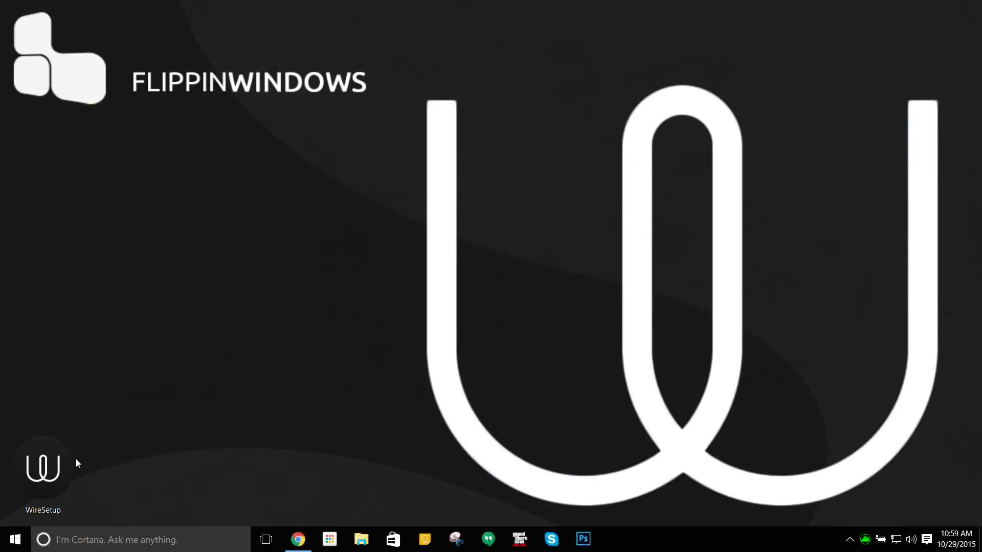
Step: Launch the WireSetup installer from the Windows desktop
double_click(35, 485)
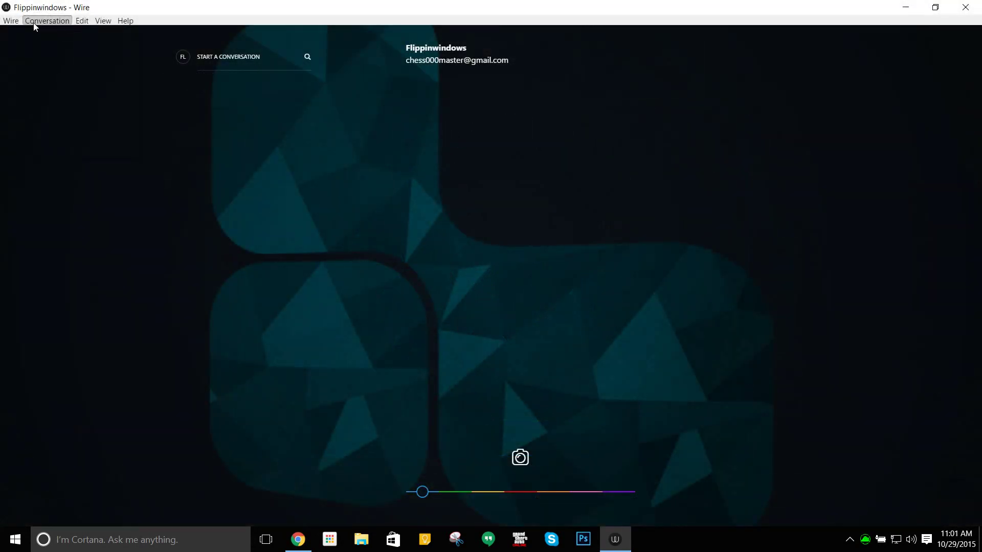
Step: Show the Conversation menu listing Start, Ping, Call and People actions
left_click(34, 24)
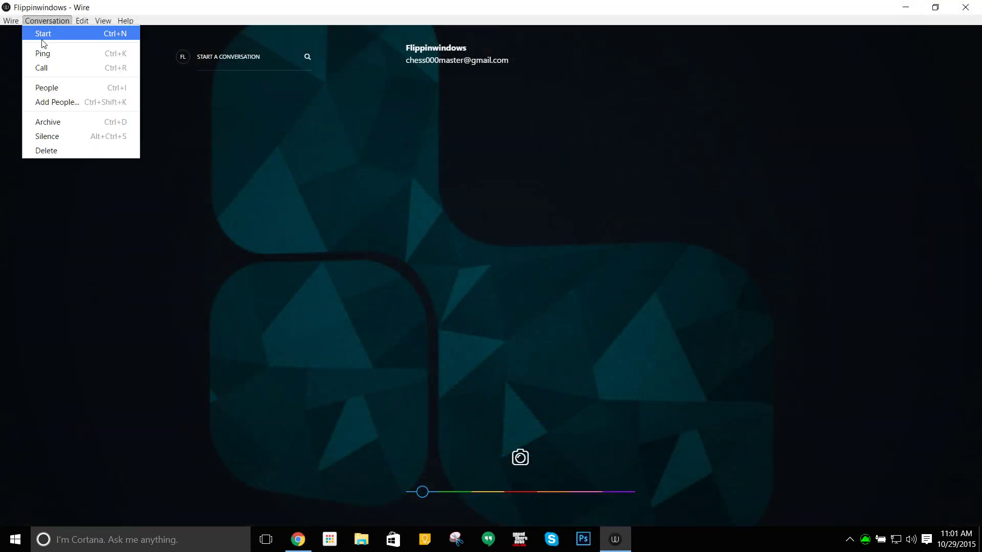